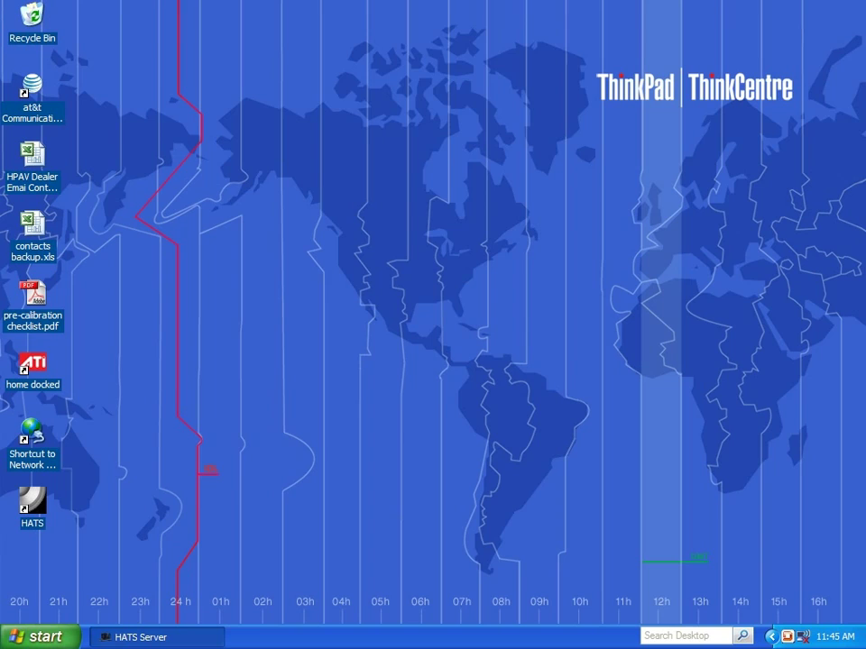
# - Open the Windows XP Start menu to reach the installed programs
pyautogui.click(48, 639)
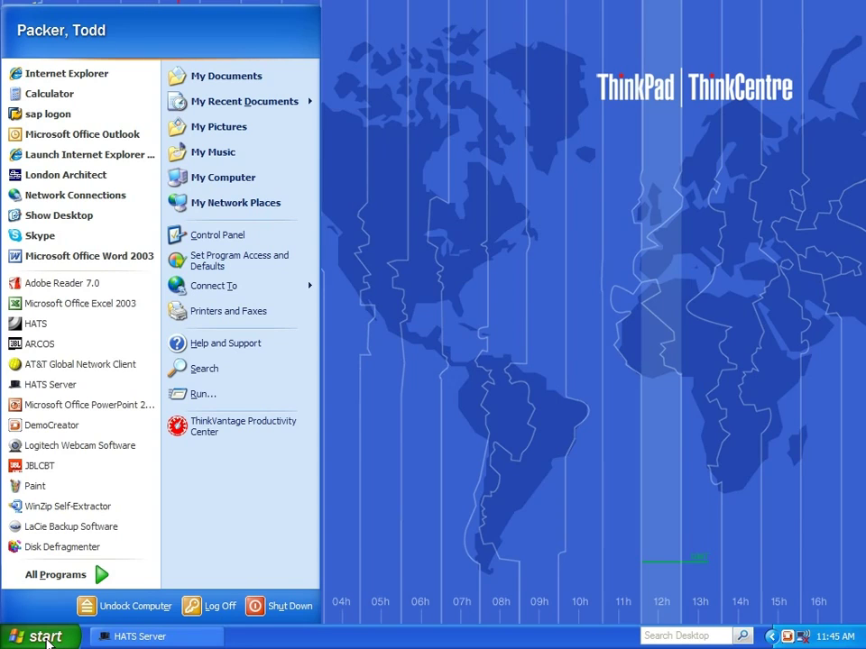
# - Launch ARCOS and let it connect to the SDEC-3000 and show the wizard's Instructions page
pyautogui.click(125, 348)
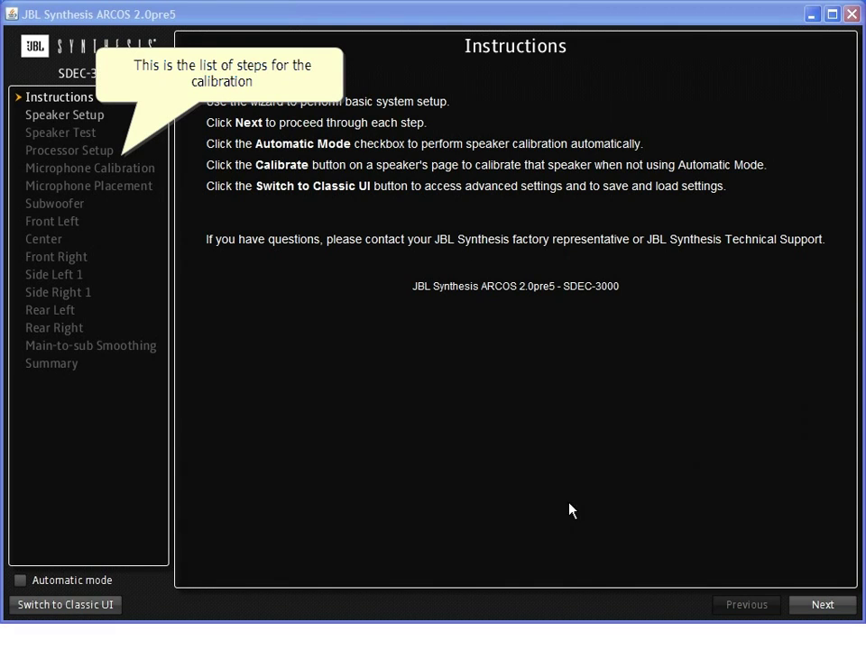
# - Set fronts to K2-S9900 with no screen material, and center to K2-S9900 behind Stewart Micro Perf
pyautogui.click(811, 606)
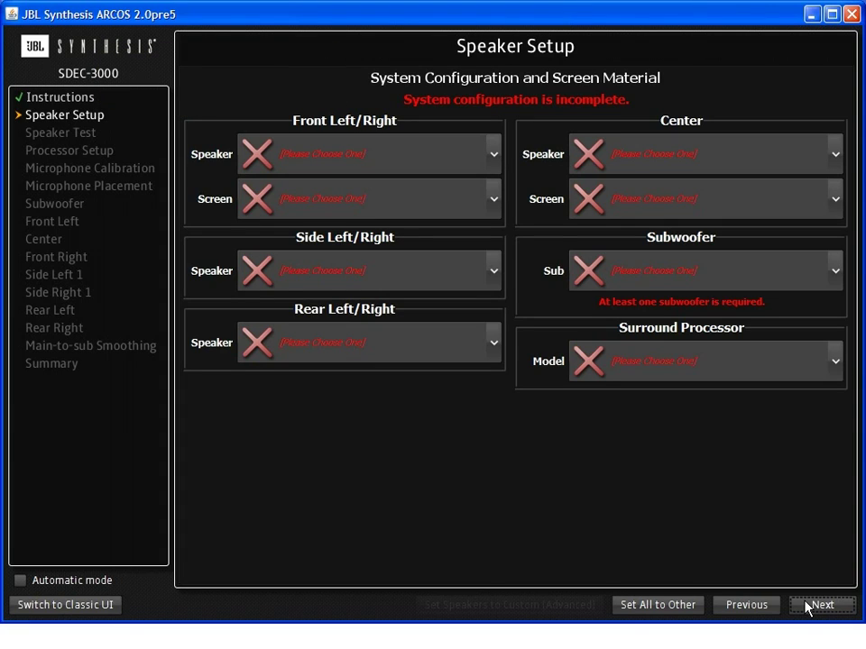
pyautogui.click(497, 159)
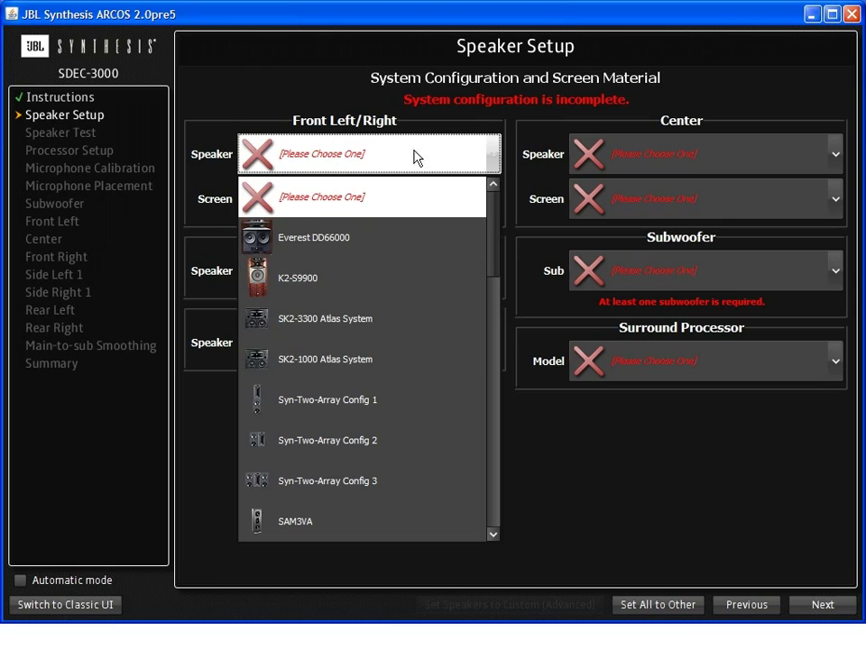
pyautogui.click(292, 283)
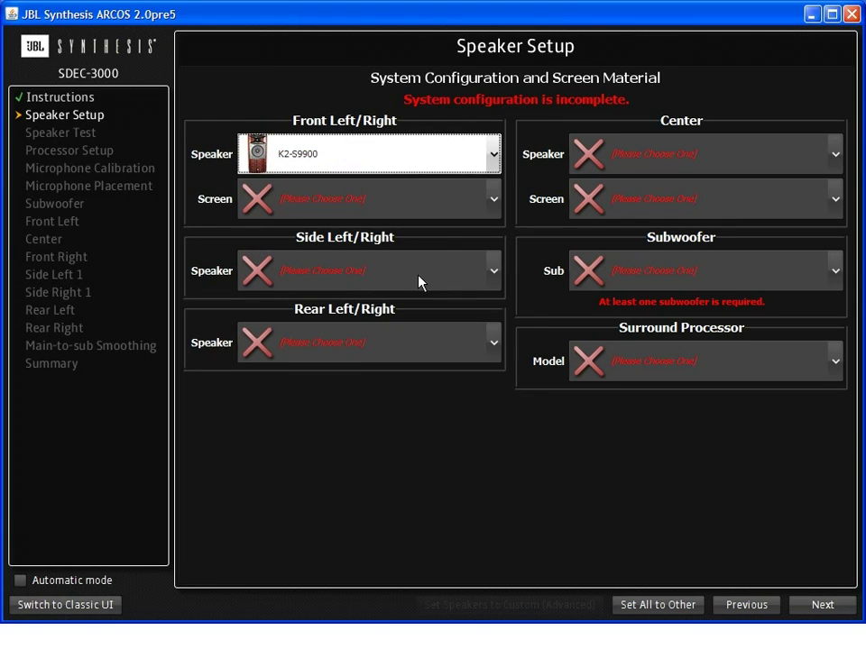
pyautogui.click(492, 215)
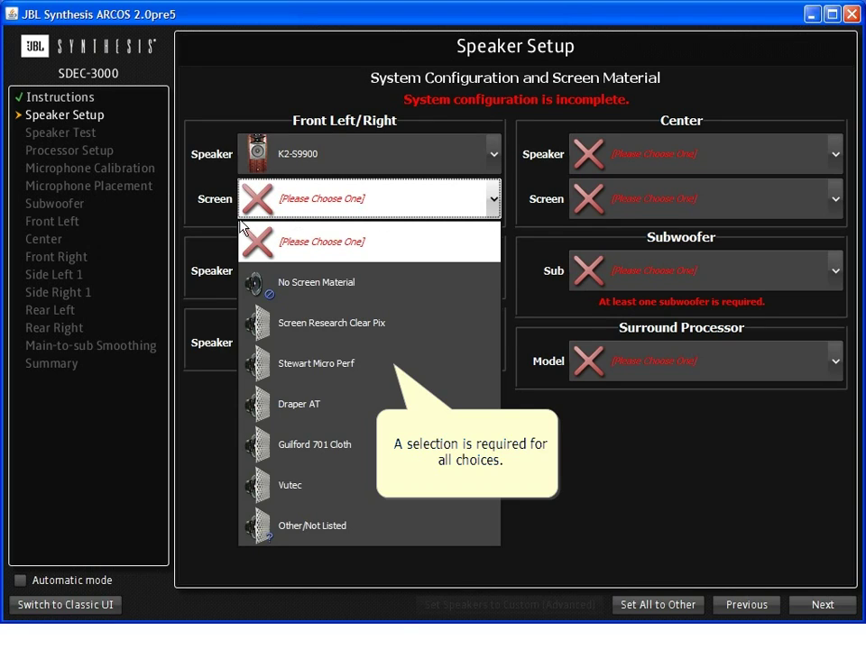
pyautogui.click(312, 293)
pyautogui.click(629, 154)
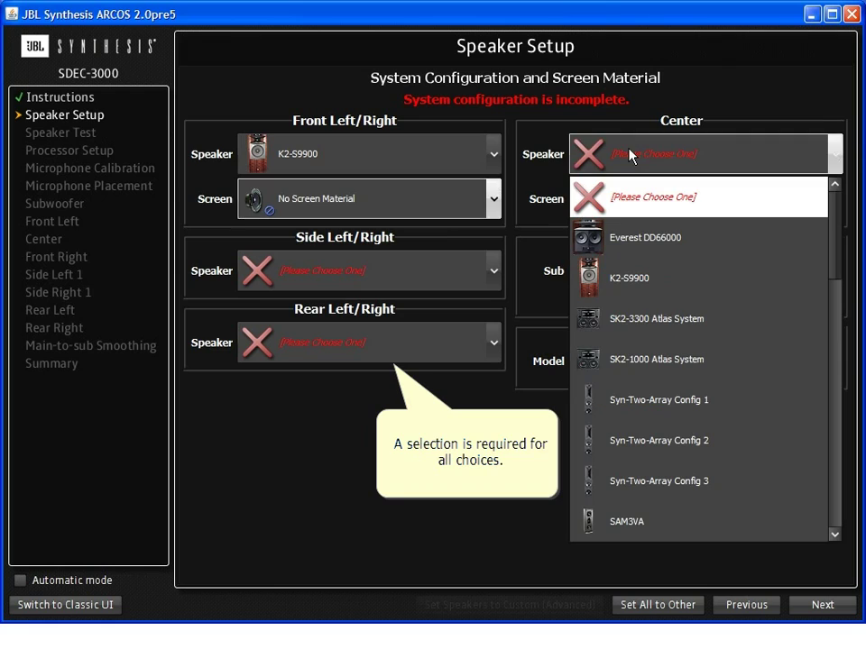
pyautogui.click(618, 279)
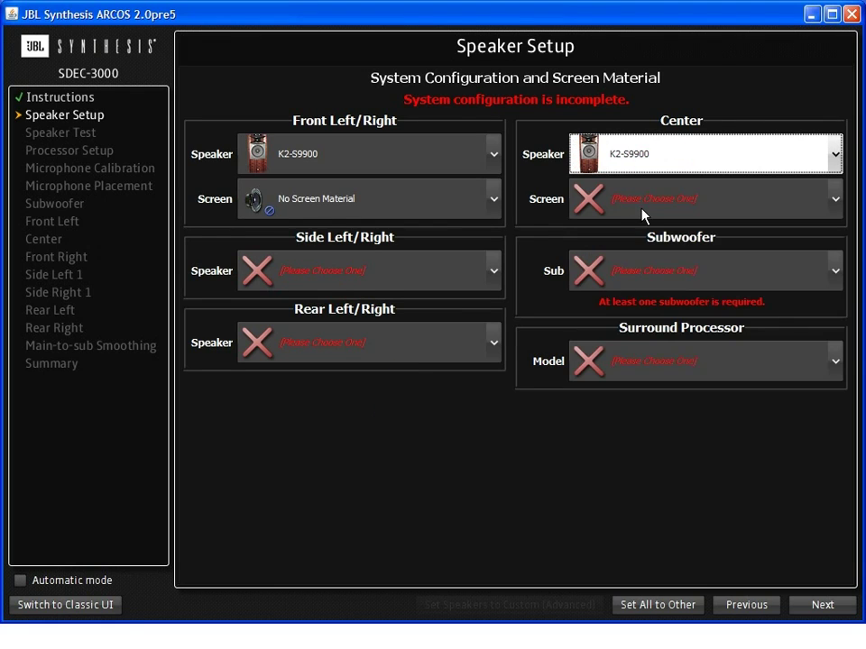
pyautogui.click(641, 205)
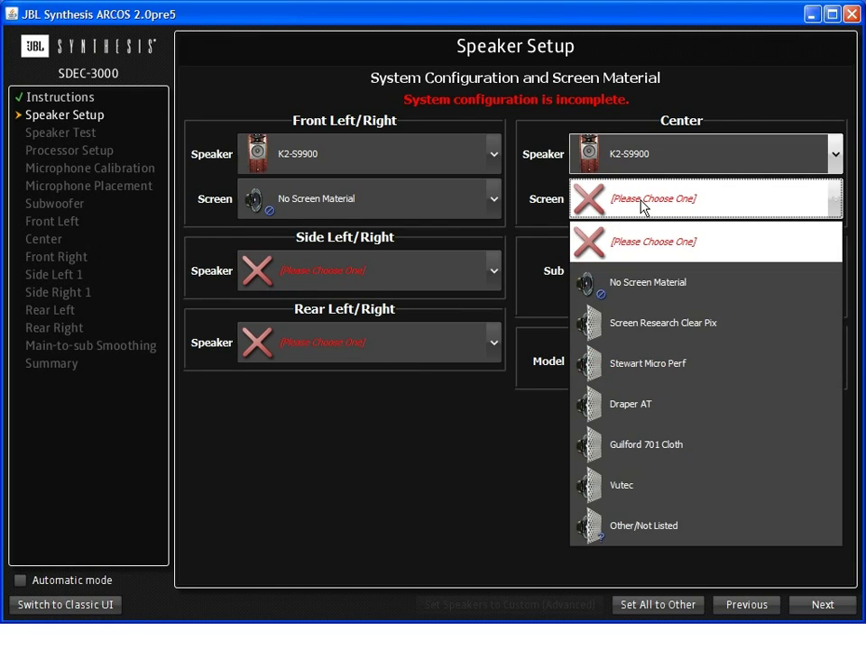
pyautogui.click(661, 366)
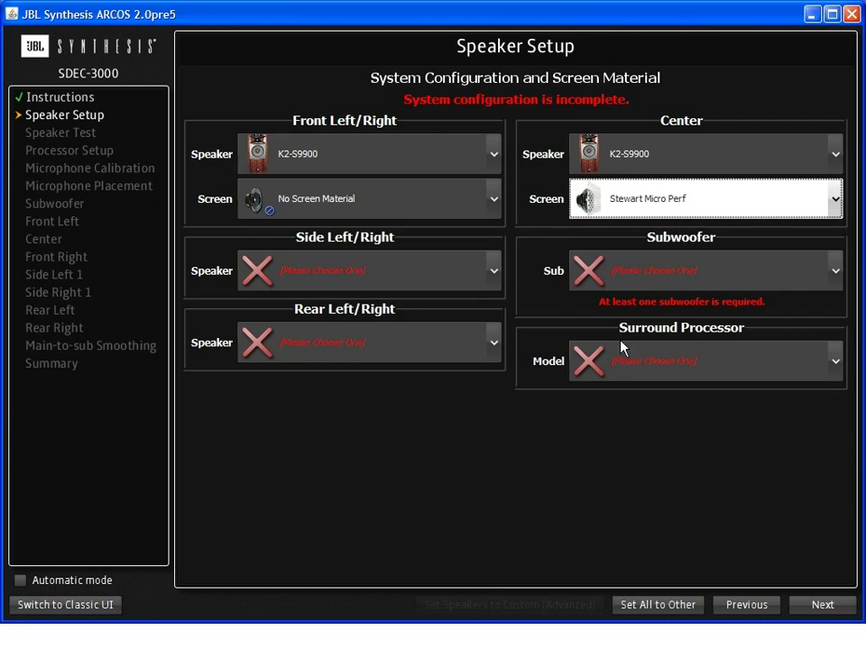
# - Choose S4Ai side speakers, no rear speakers, an S1S-EX subwoofer and the JBL SDP-40HD processor
pyautogui.click(492, 283)
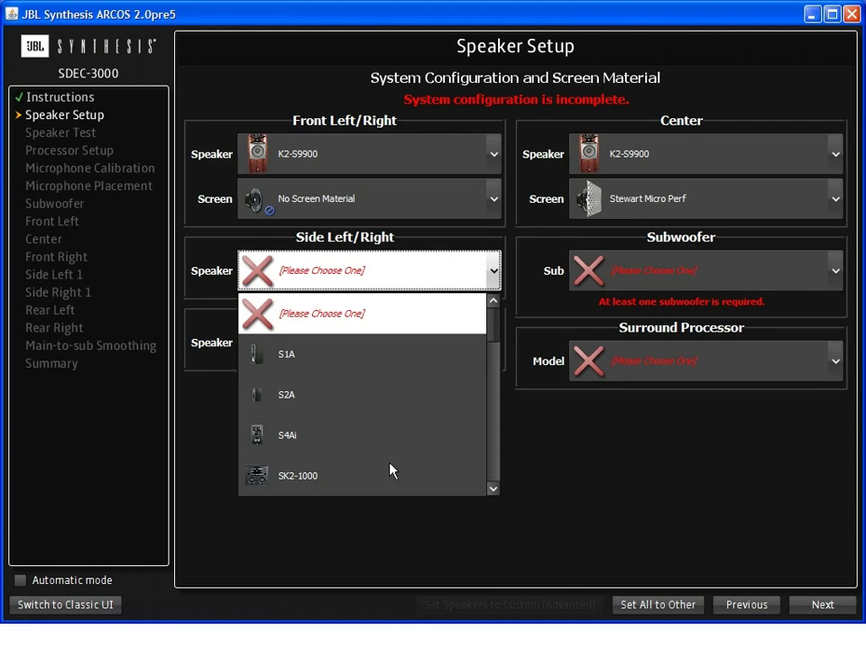
pyautogui.click(282, 437)
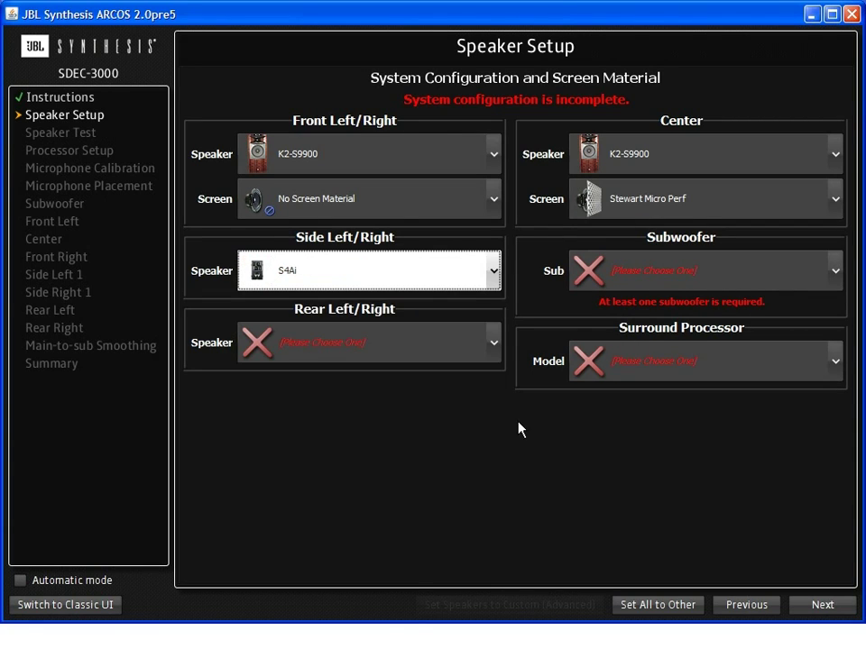
pyautogui.click(493, 352)
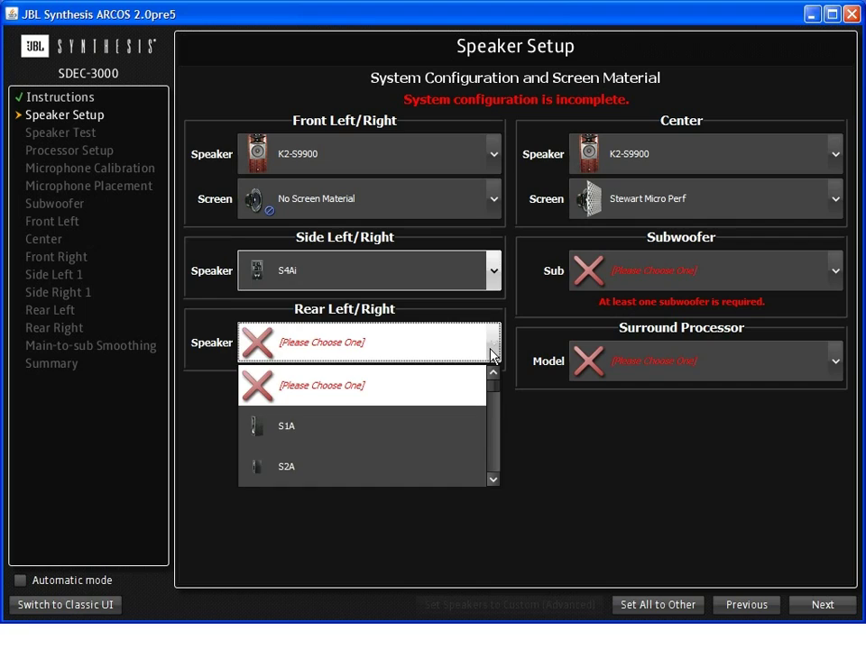
pyautogui.moveTo(493, 394); pyautogui.dragTo(495, 472)
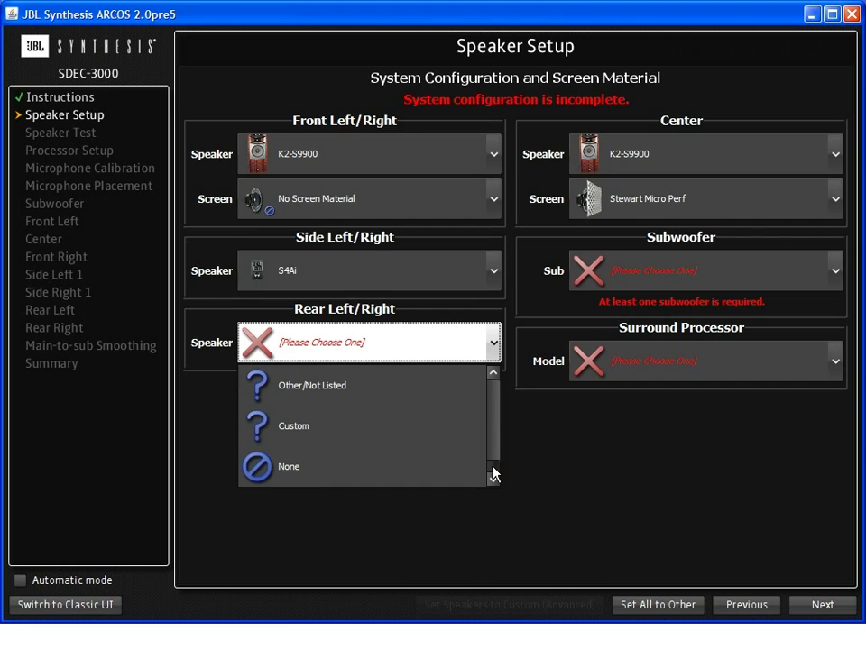
pyautogui.click(275, 469)
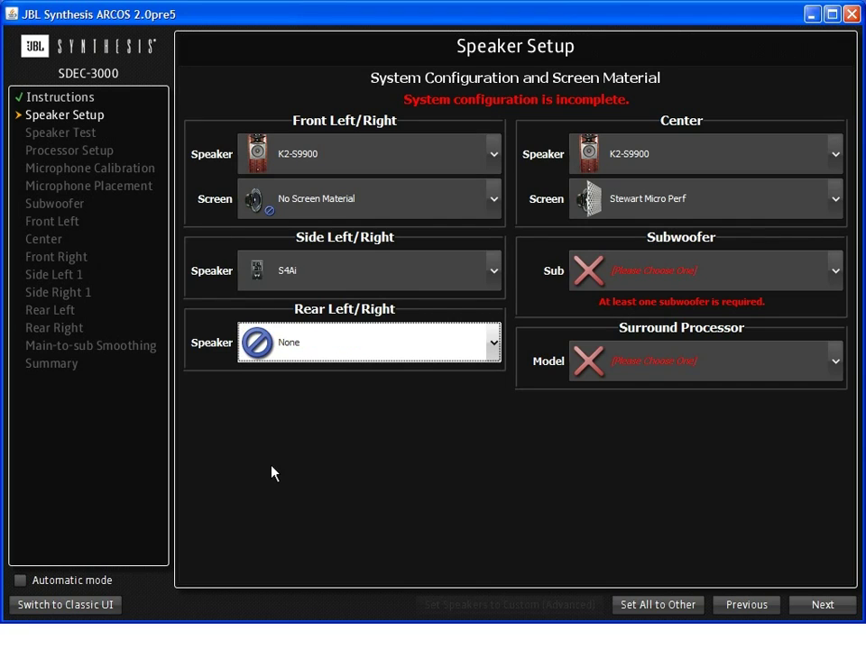
pyautogui.click(760, 284)
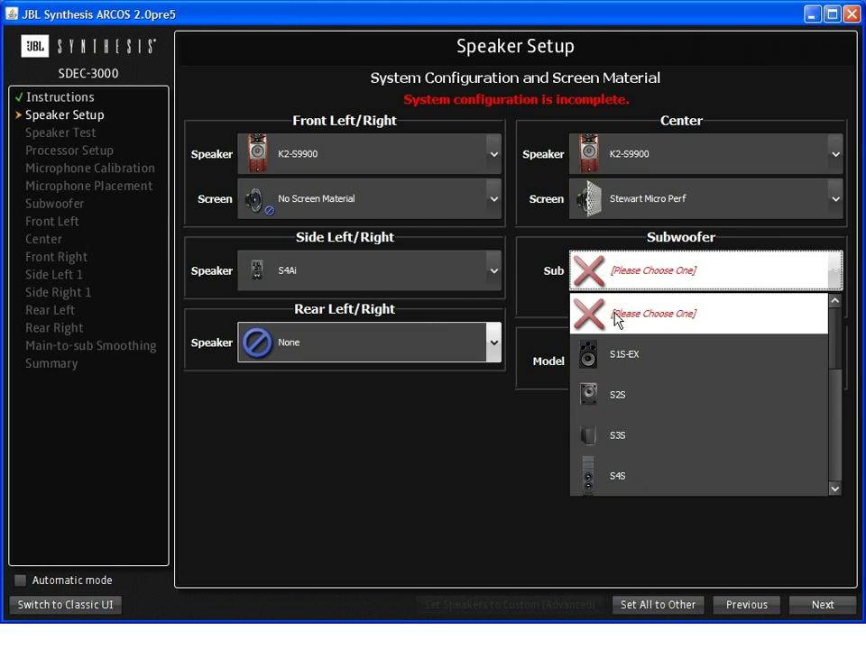
pyautogui.click(630, 355)
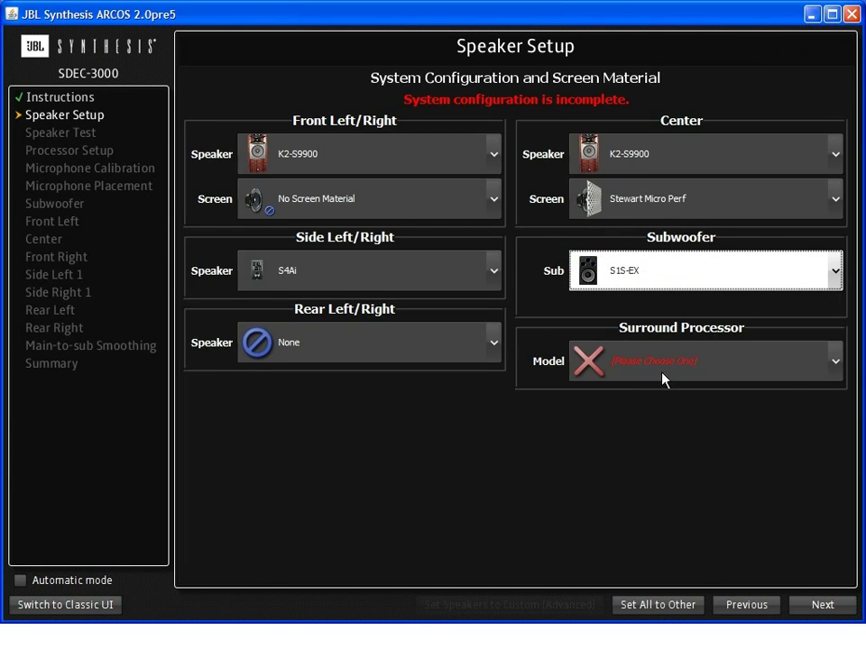
pyautogui.click(832, 362)
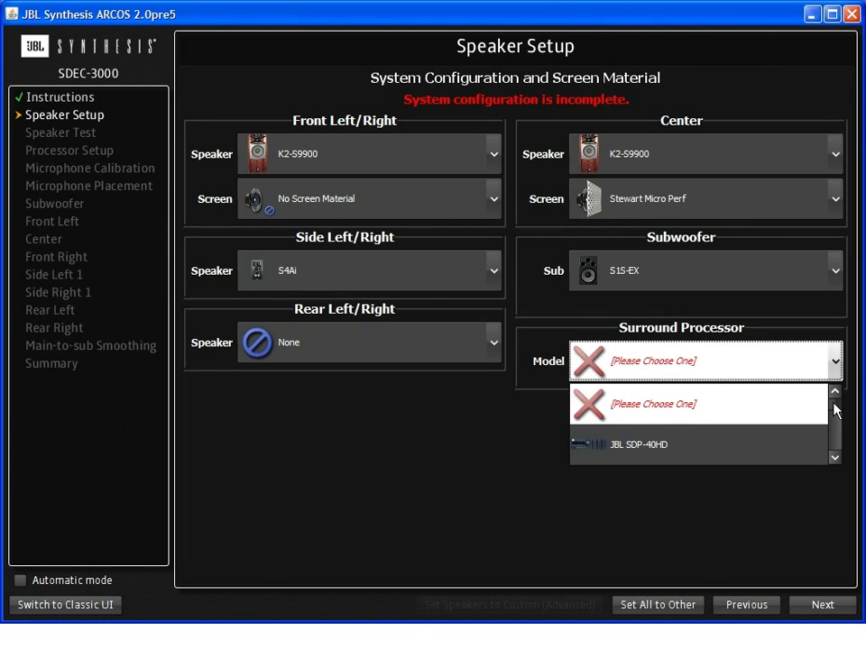
pyautogui.moveTo(833, 405)
pyautogui.mouseDown()
pyautogui.moveTo(838, 436)
pyautogui.moveTo(835, 408)
pyautogui.mouseUp()
pyautogui.click(661, 459)
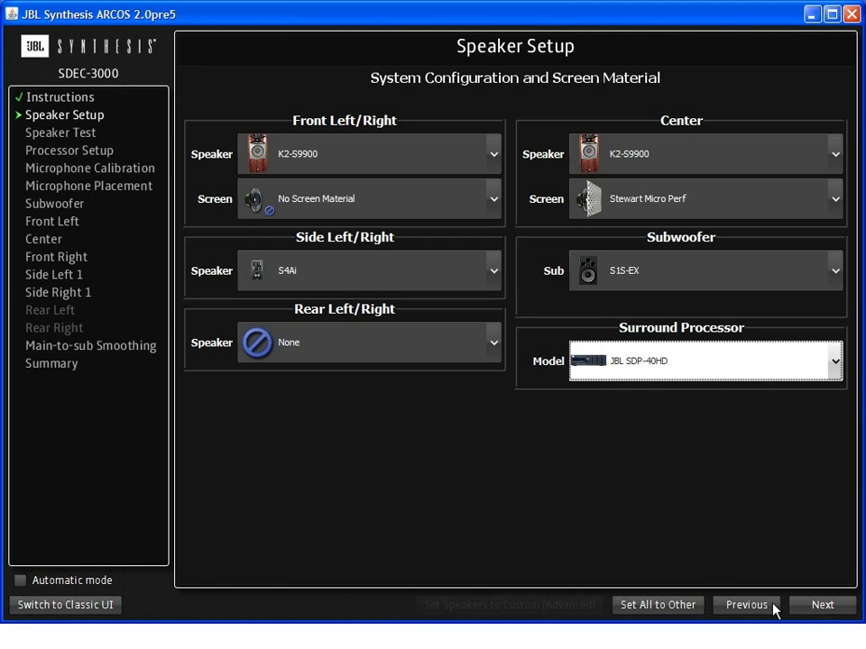
# - On Speaker Test, toggle Left inversion, then mute and unmute Left, Center and Right at +0.0 dB
pyautogui.click(811, 606)
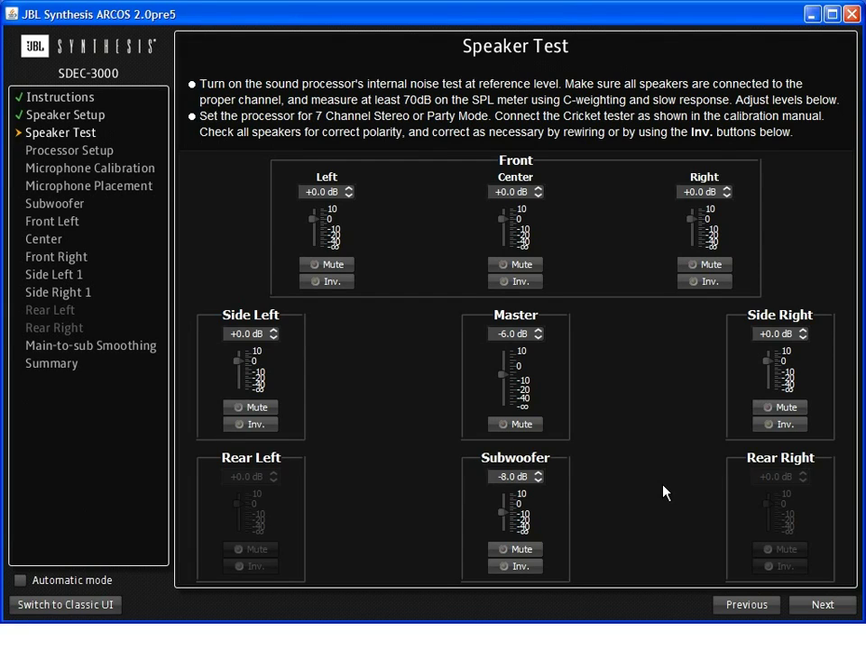
pyautogui.click(336, 285)
pyautogui.click(328, 264)
pyautogui.click(506, 265)
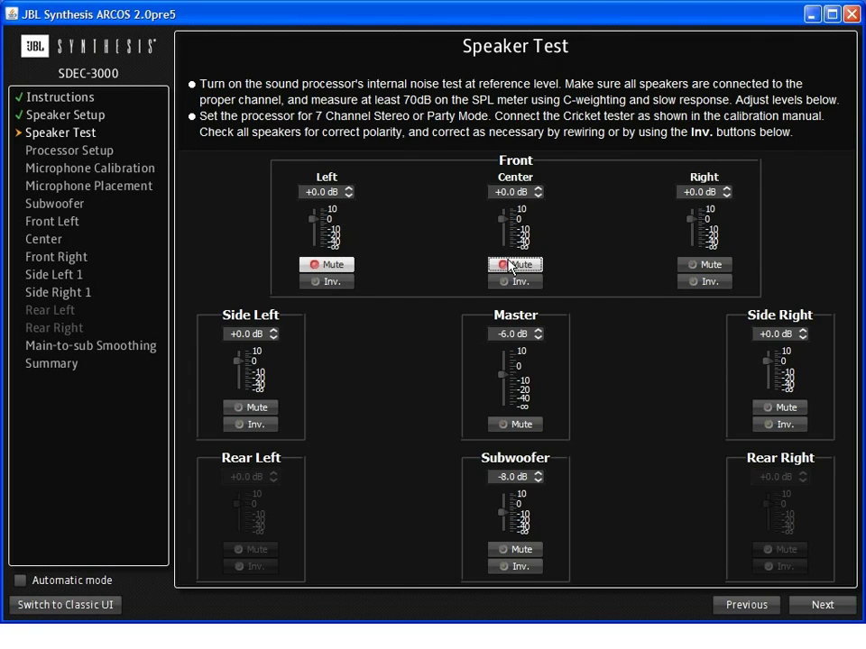
pyautogui.click(707, 265)
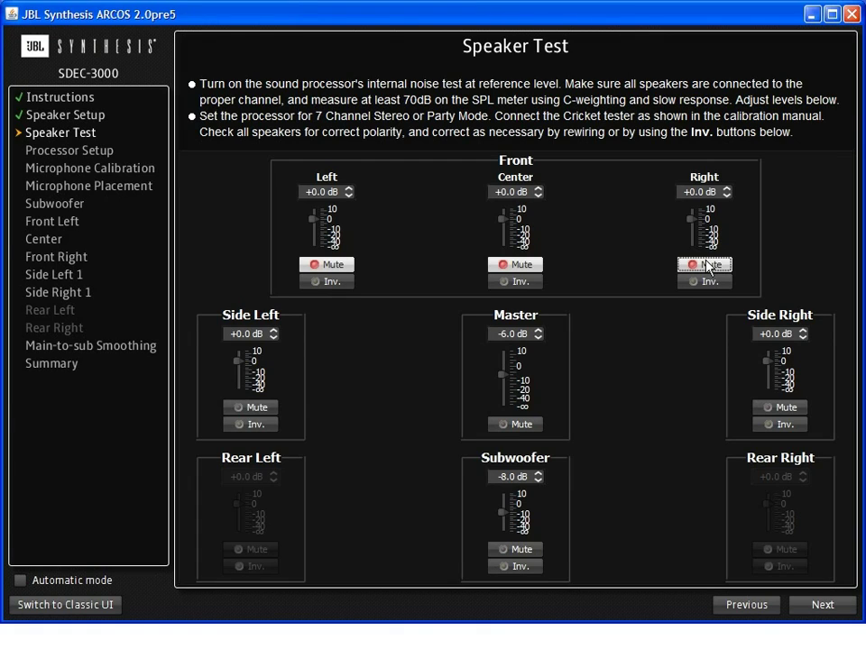
pyautogui.click(716, 267)
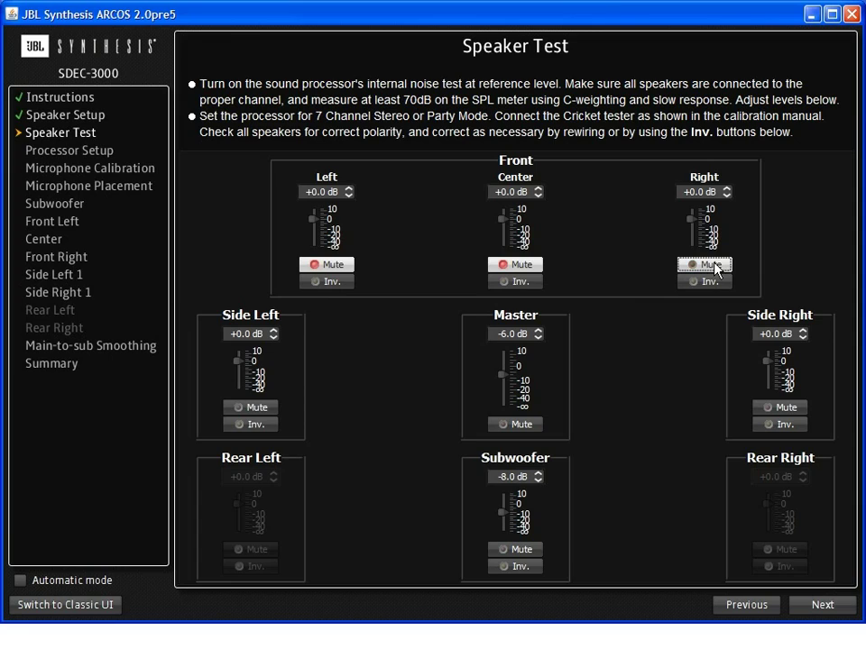
pyautogui.click(516, 267)
pyautogui.click(334, 267)
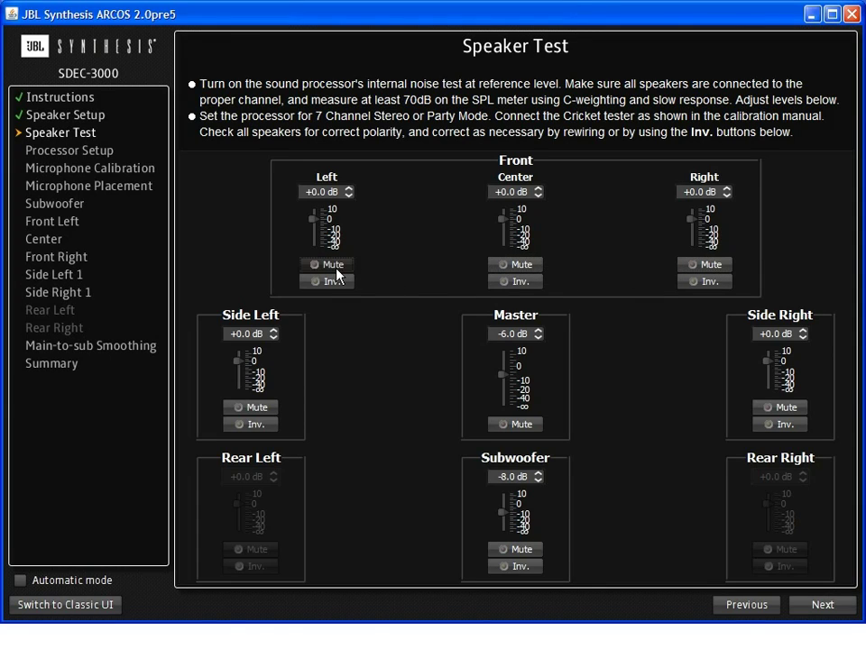
# - Advance from Speaker Test to the Processor Setup page
pyautogui.click(829, 605)
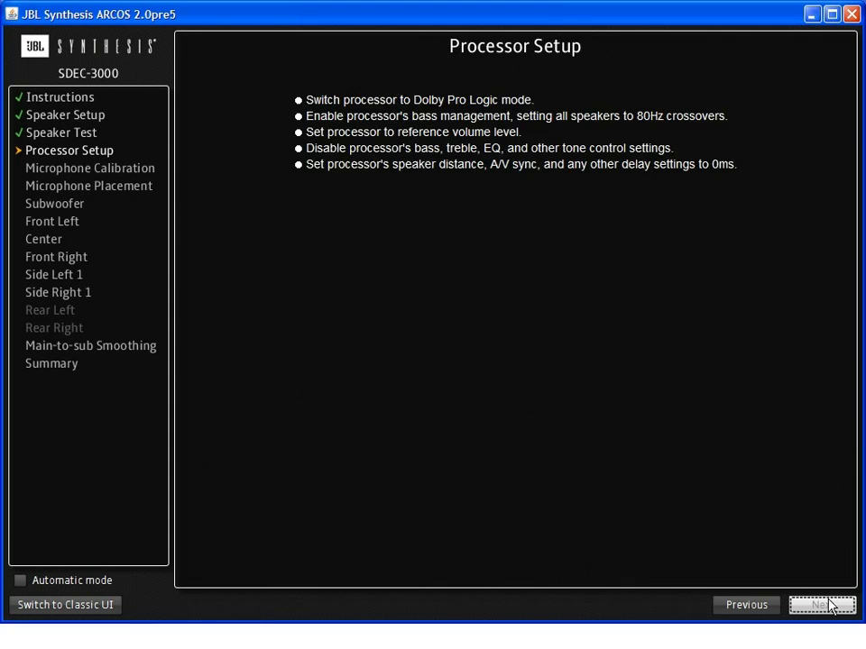
# - Proceed to Microphone Calibration and let all eight microphones calibrate
pyautogui.click(821, 605)
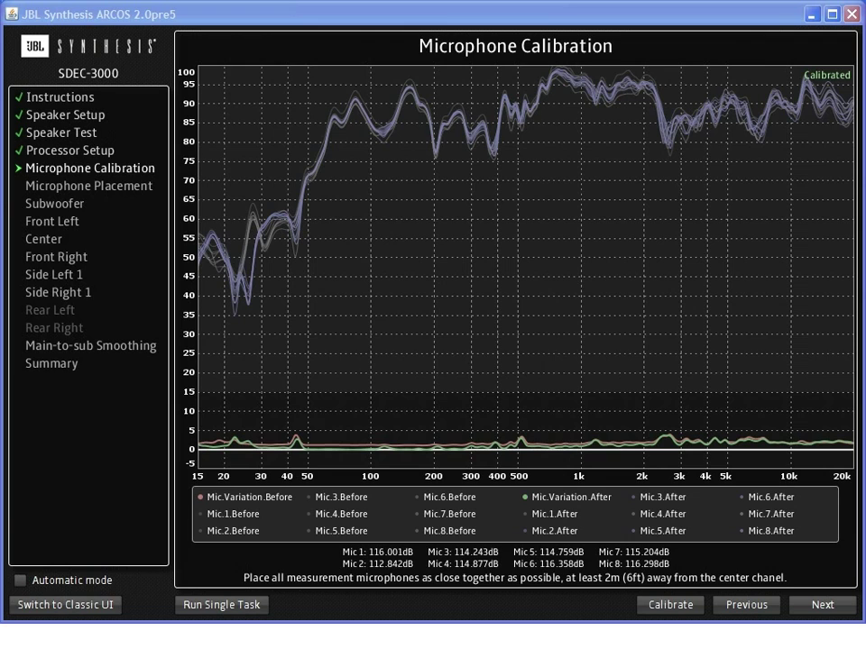
# - Advance to the Microphone Placement page
pyautogui.click(809, 610)
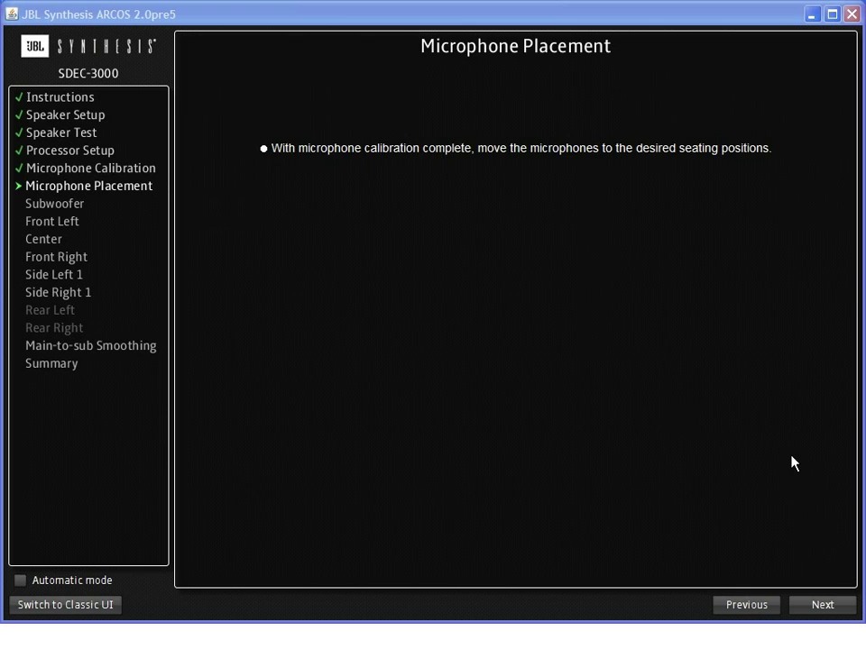
# - Advance to the Subwoofer page showing its response against the target, arrival time 5.54 ms
pyautogui.click(820, 606)
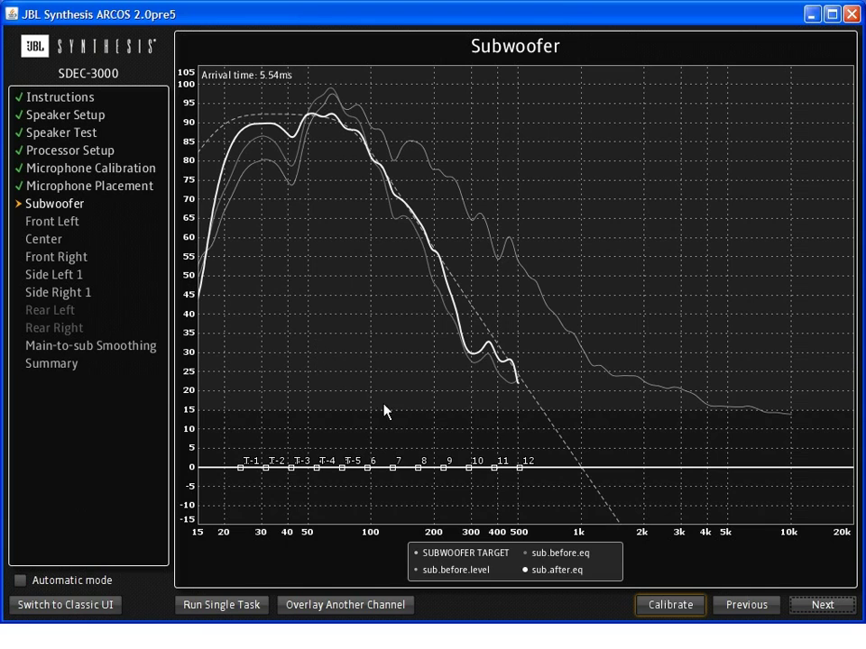
# - Calibrate the subwoofer, producing EQ filter curves and a 5.58 ms arrival time
pyautogui.click(665, 606)
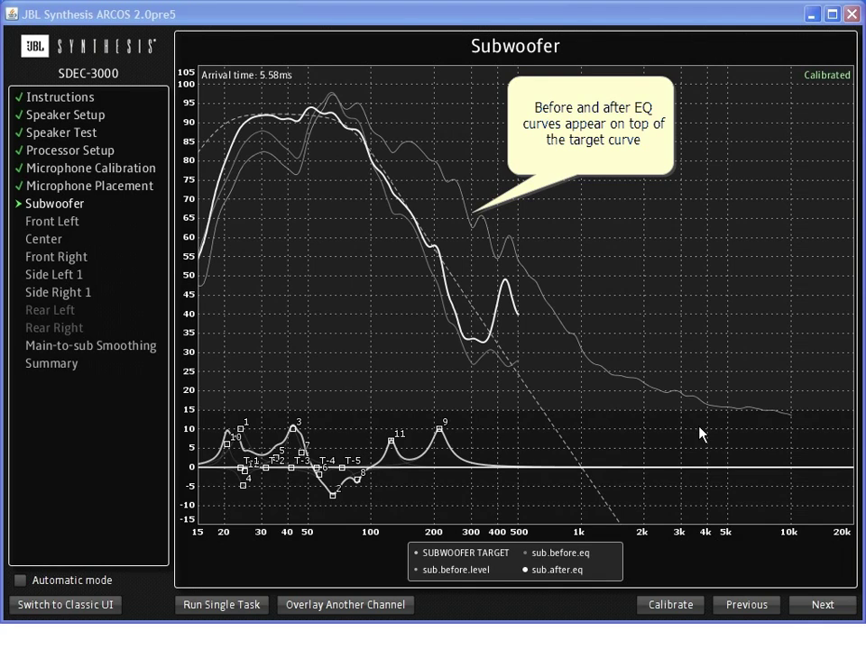
# - Open the Front Left page and calibrate it against the LCR target curve
pyautogui.click(811, 613)
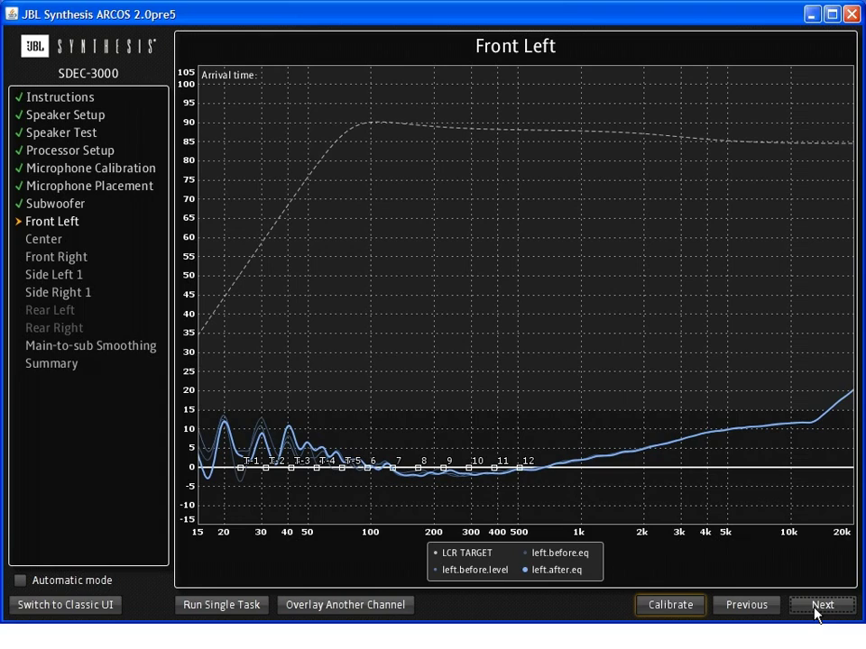
pyautogui.click(658, 614)
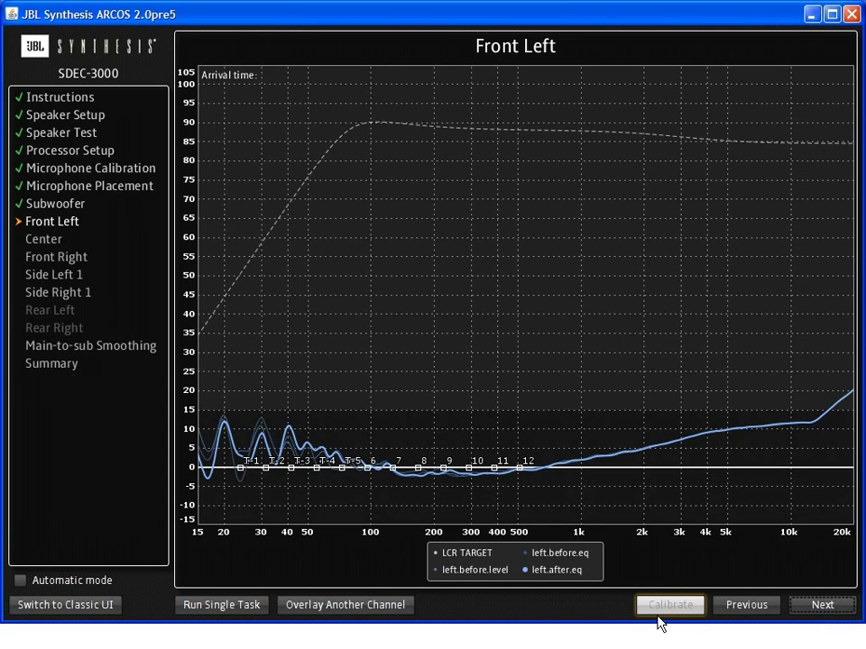